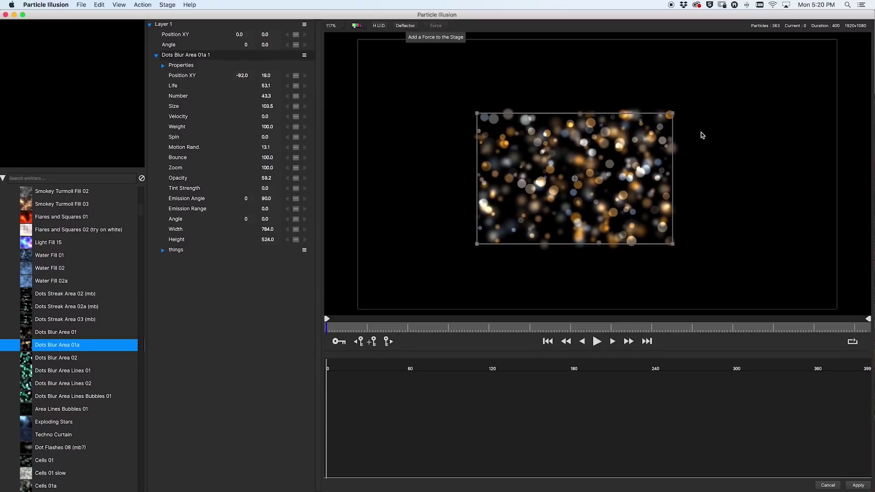
Step: Add a force, enlarge it over the emitter, and play the simulation
click(738, 128)
drag(766, 150, 784, 165)
drag(738, 126, 655, 174)
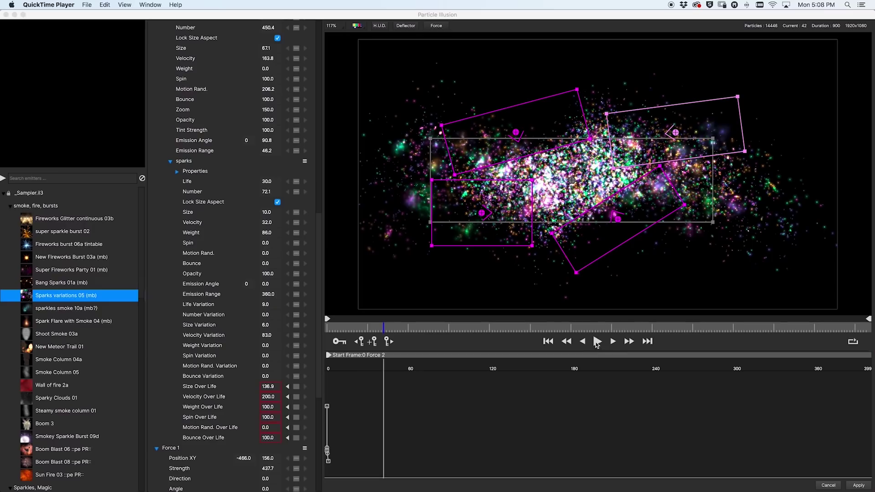
click(597, 342)
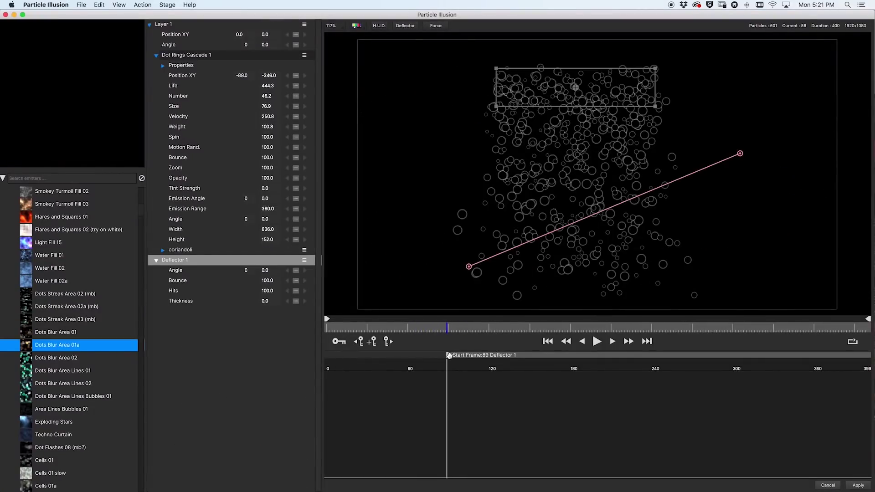
Step: Make Deflector 1 act from frame 0, reposition its endpoint, and replay
drag(448, 355, 327, 355)
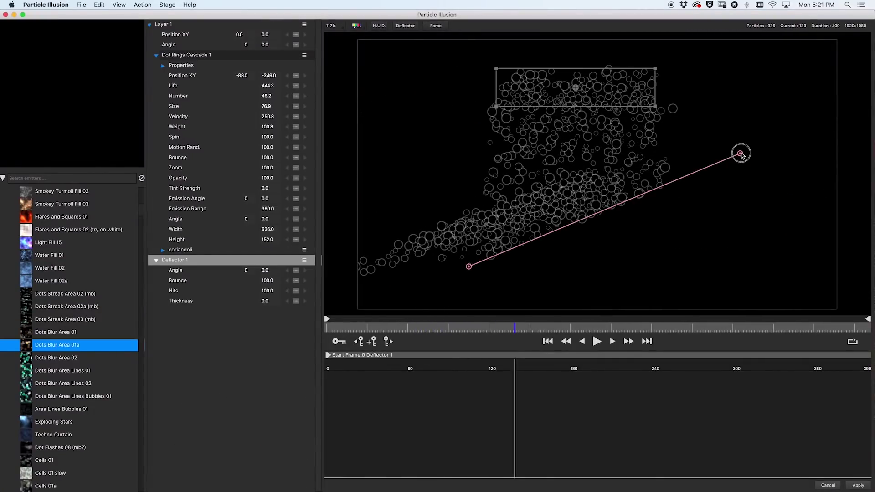
mouse_move(741, 153)
mouse_down()
mouse_move(690, 129)
mouse_move(777, 211)
mouse_up()
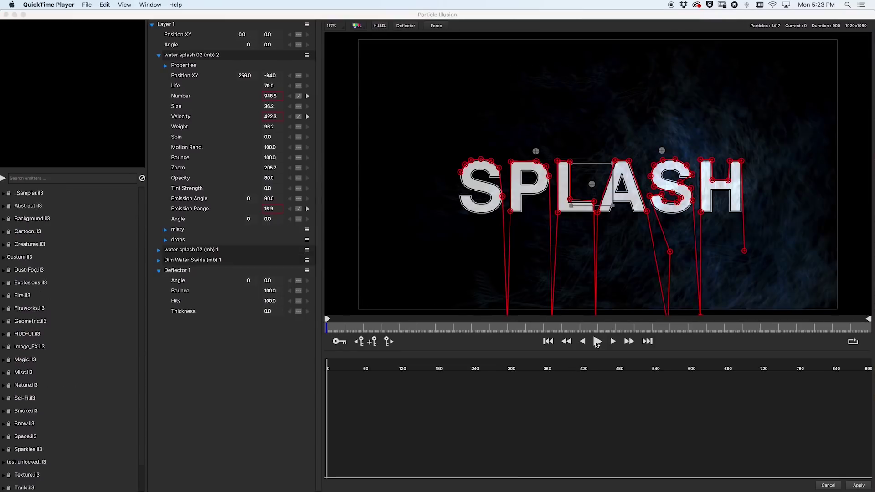
click(597, 342)
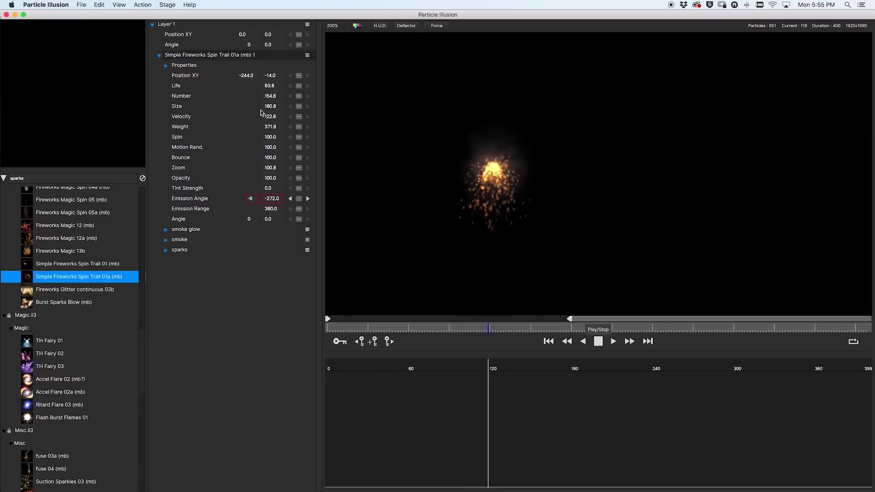
Step: Turn the Simple Fireworks Spin Trail emitter into a super emitter with Velocity 613
click(306, 54)
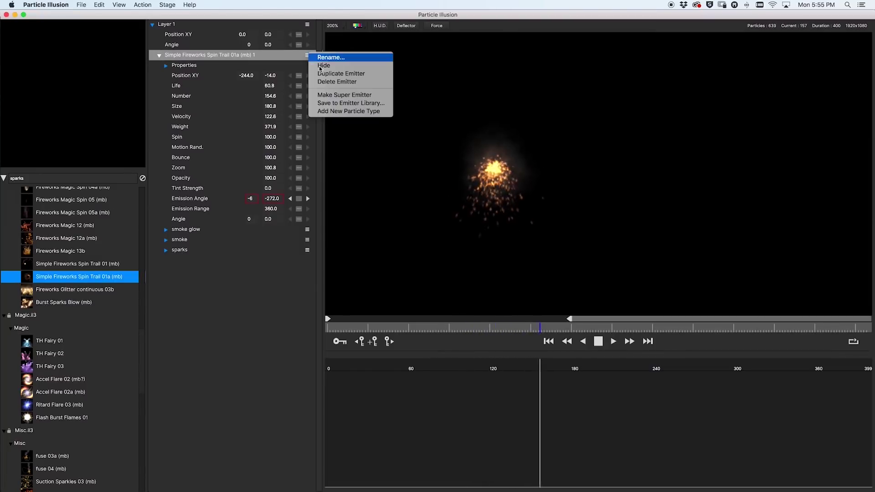
click(344, 95)
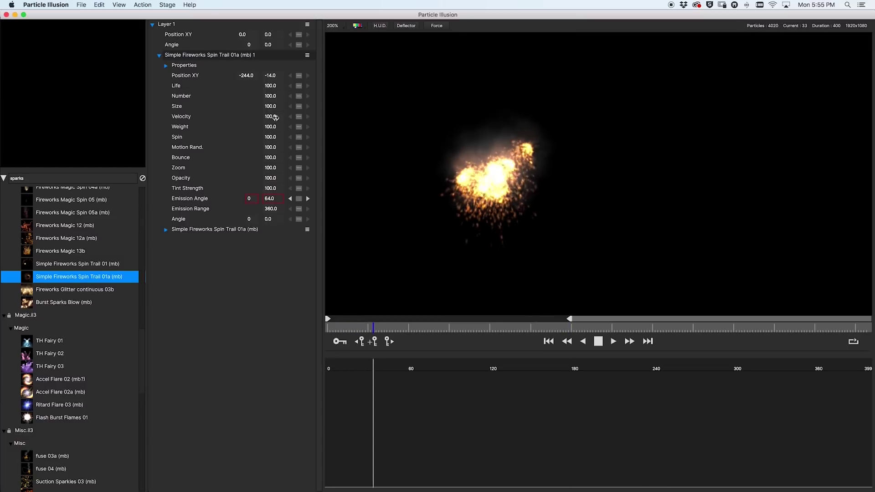
drag(275, 118, 489, 124)
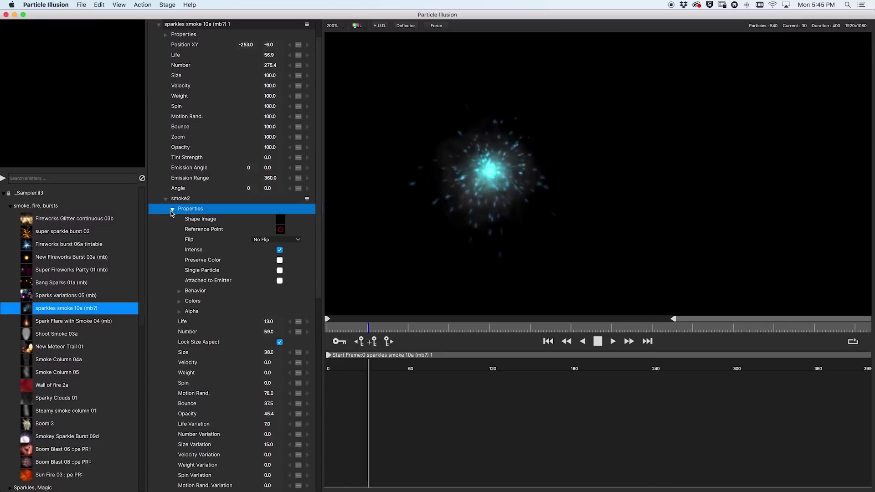
Step: In the smoke2 Shape Editor, choose blur 2 as the particle shape
double_click(280, 220)
drag(459, 127, 263, 161)
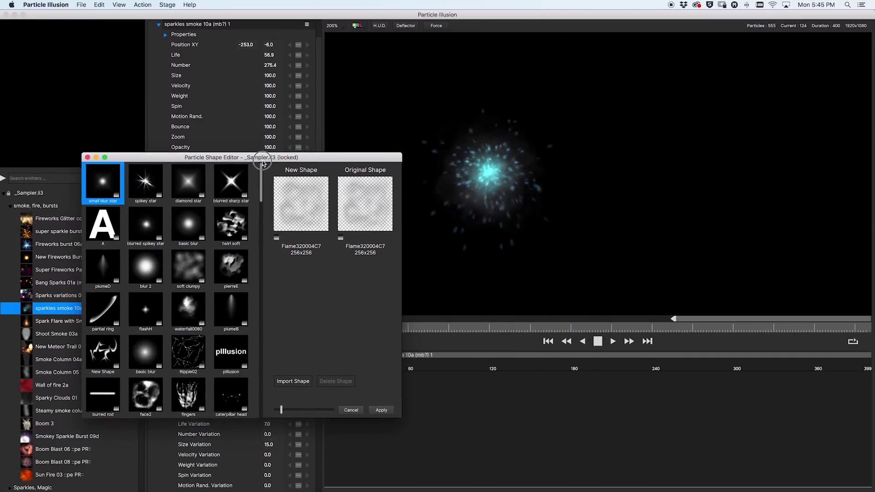
scroll(158, 318, down, 2)
click(146, 207)
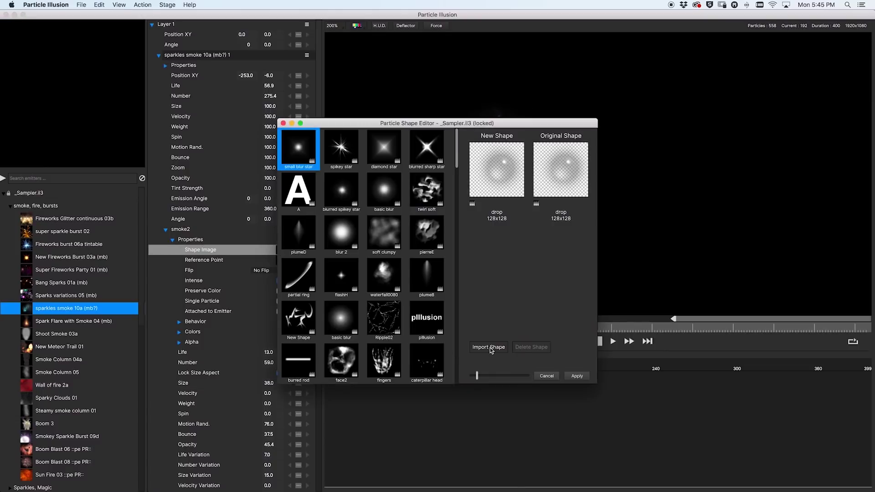
Step: Import a custom particle shape and save the emitter to the emitter library
click(488, 348)
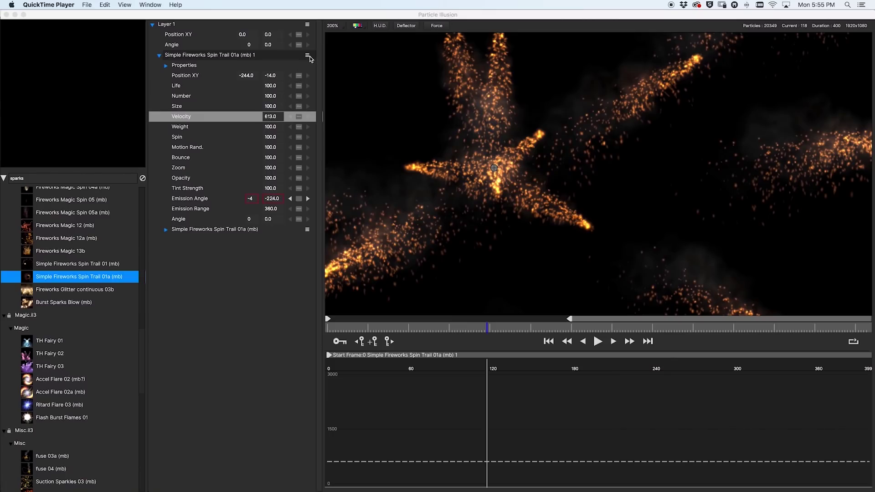
click(308, 55)
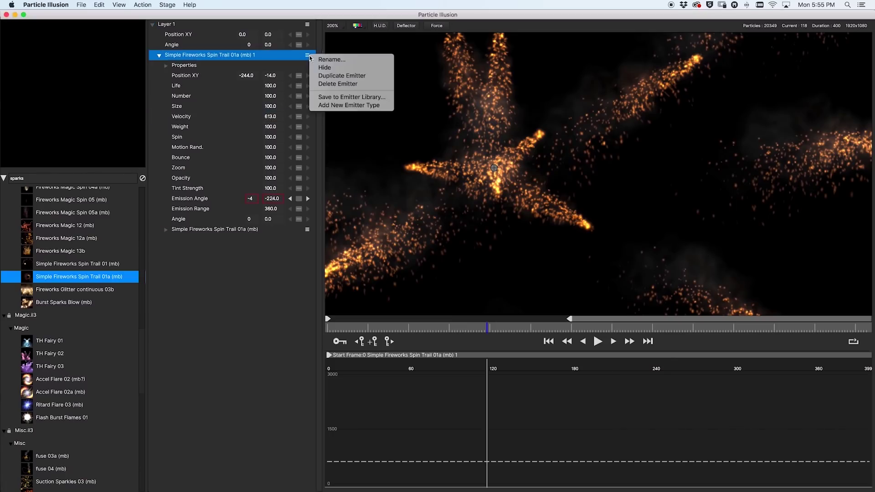
click(337, 97)
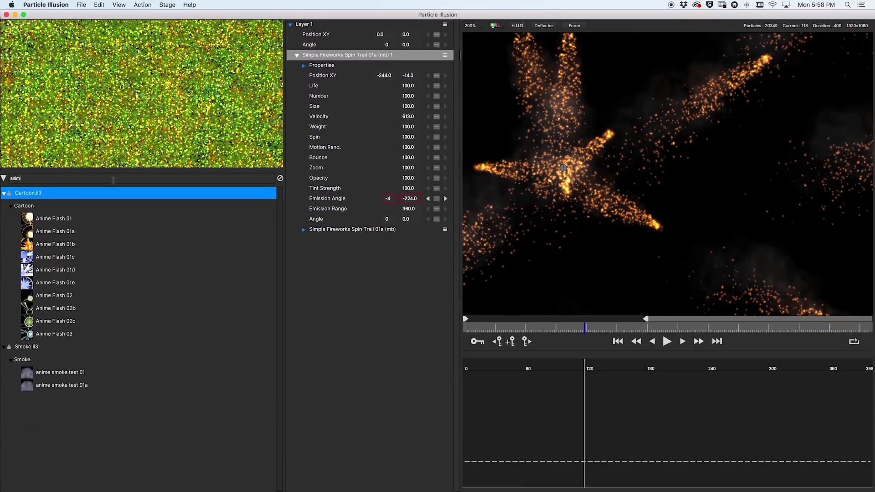
Step: Set Composite Brightness to -28 on particles only and particle Size to 155
text(e)
click(61, 308)
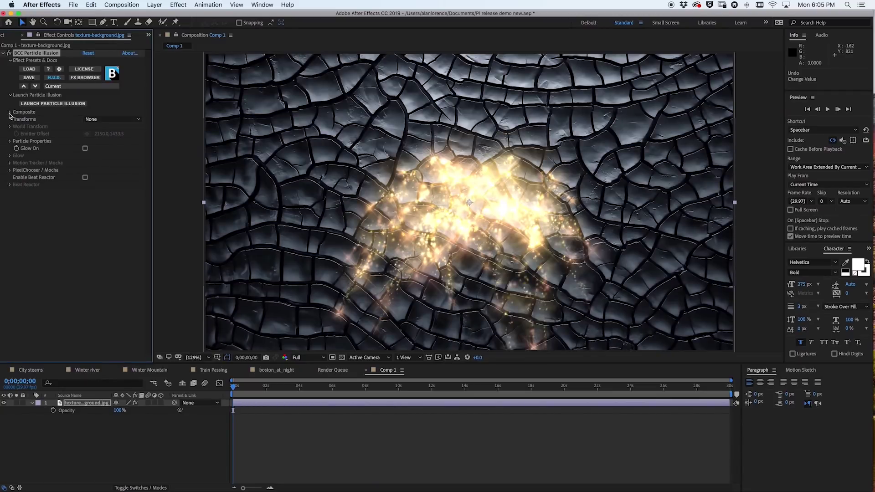
click(10, 113)
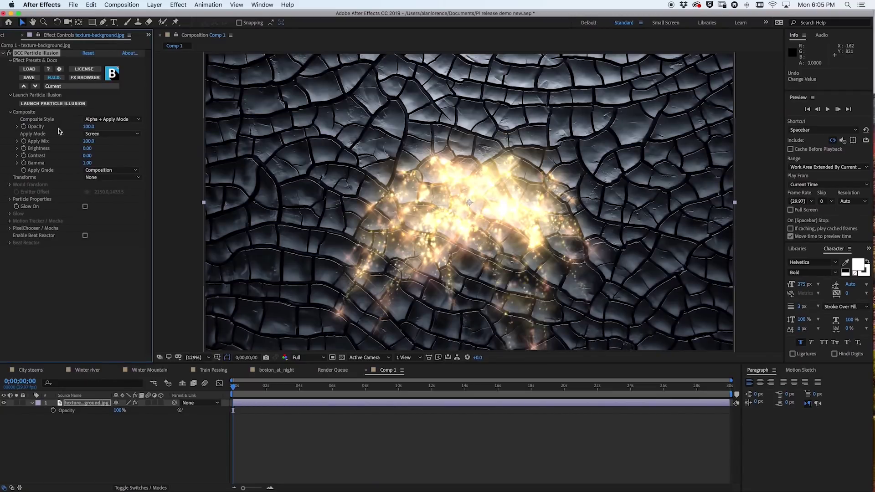
drag(88, 151, 78, 152)
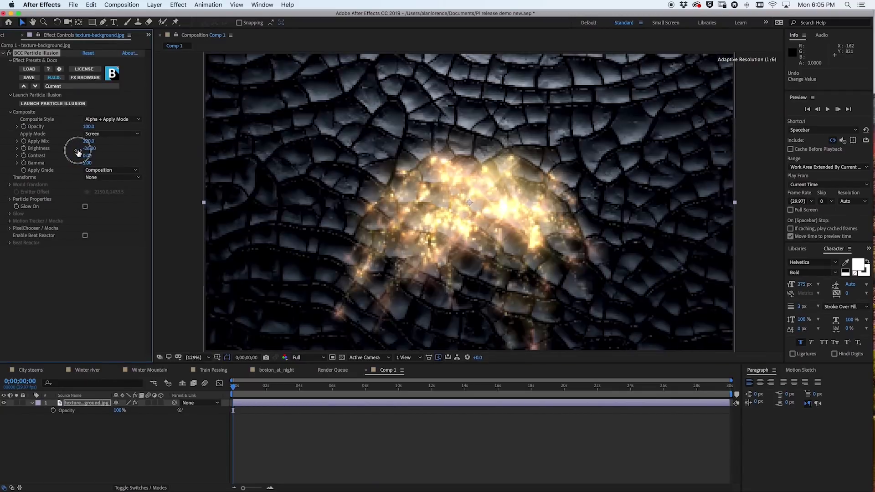
click(125, 172)
click(122, 187)
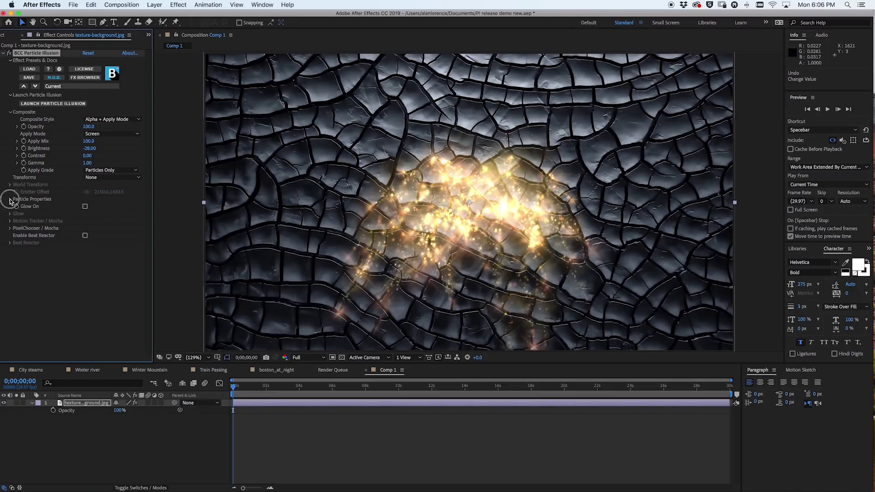
click(10, 199)
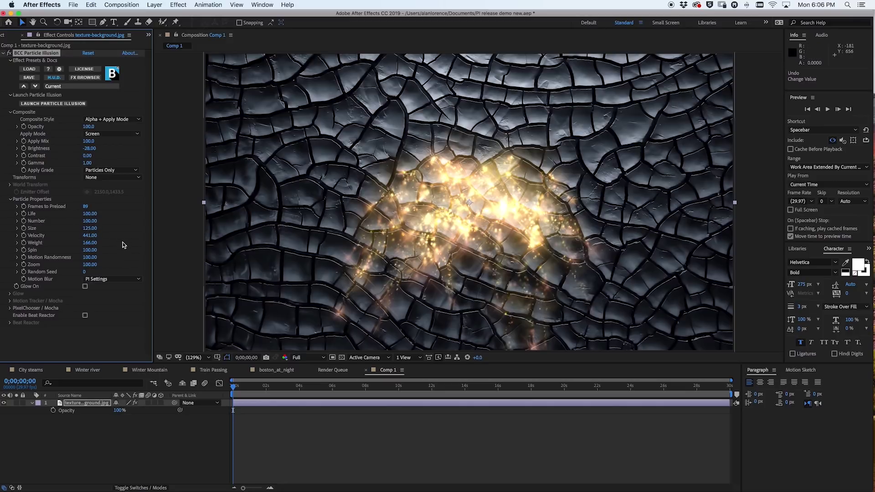
drag(89, 230, 103, 231)
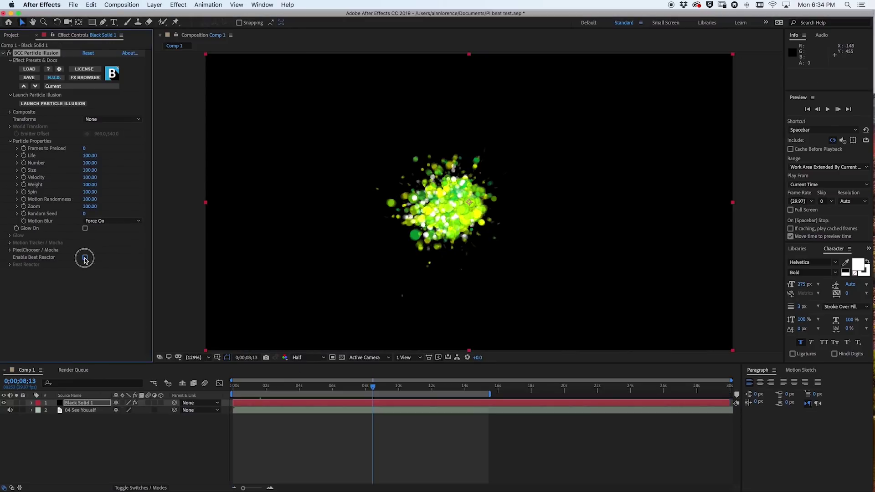
Step: Turn on Beat Reactor and inspect its Apply Parameter A choices without changing them
click(85, 258)
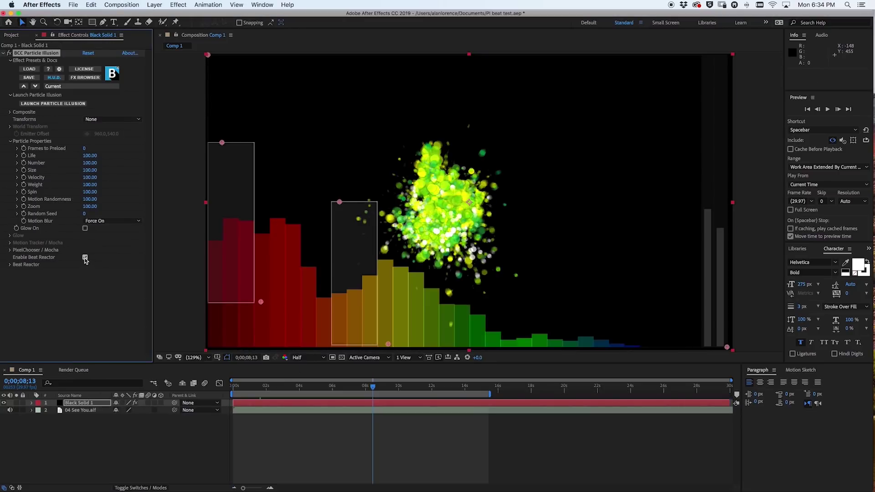
click(10, 265)
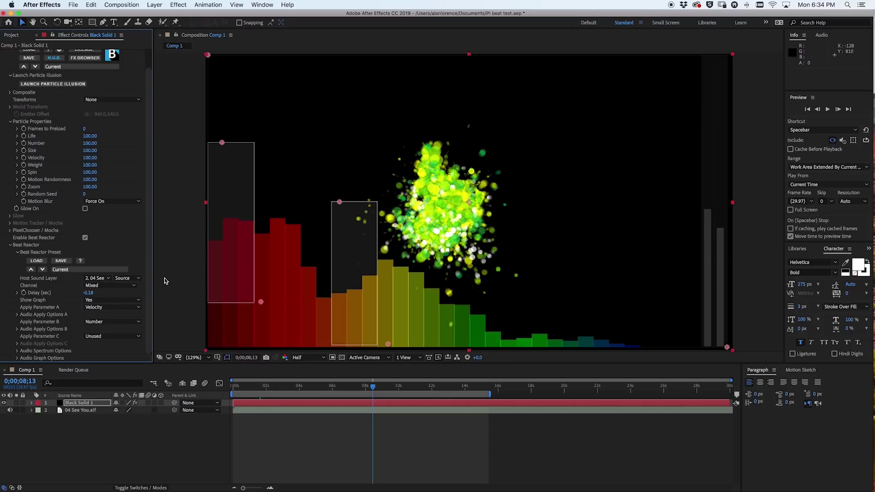
click(139, 307)
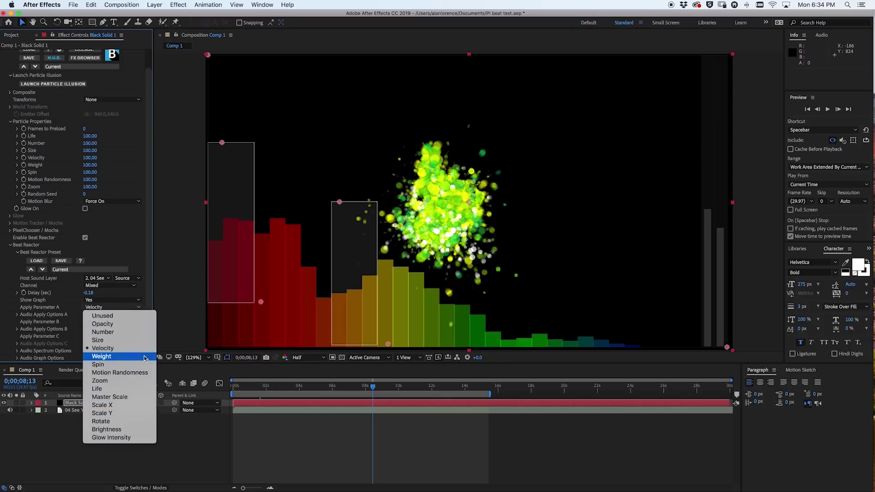
click(169, 310)
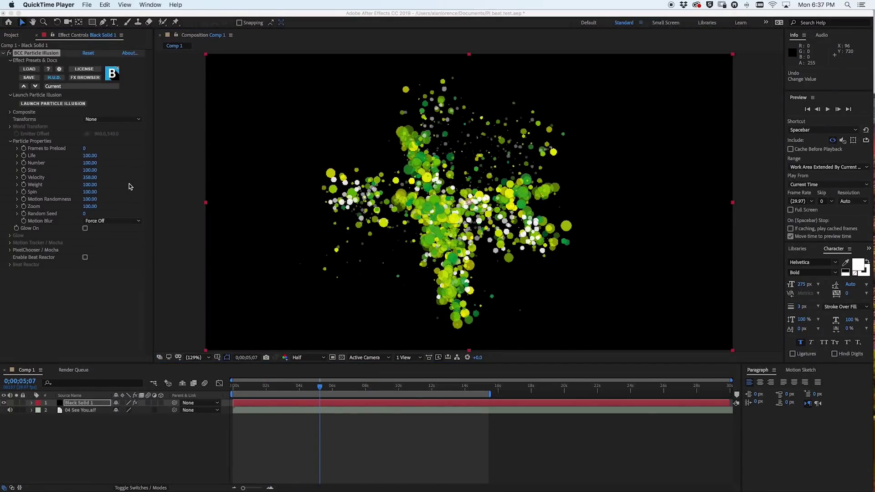
Step: Raise Glow Intensity to 84 and play the composition
click(87, 231)
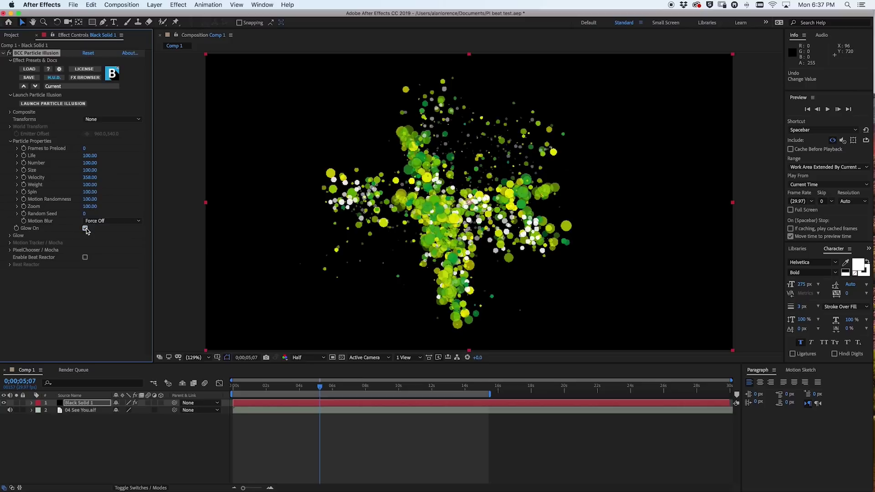
click(10, 236)
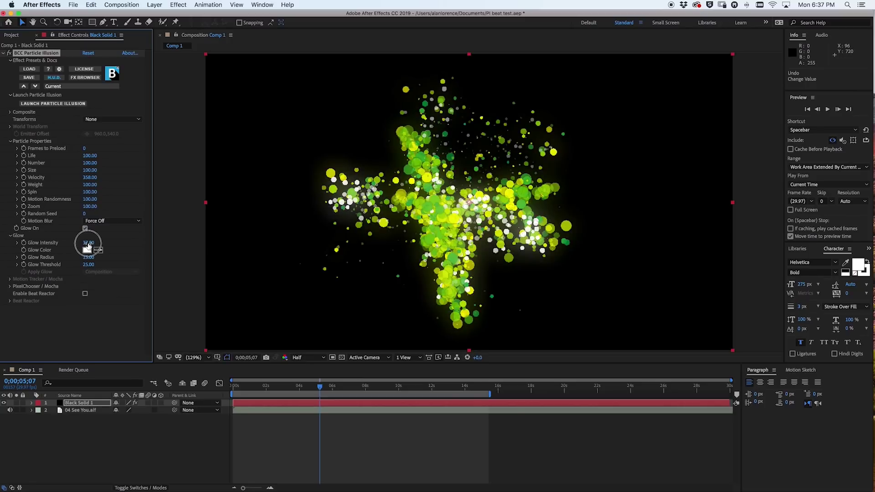
drag(88, 246, 136, 239)
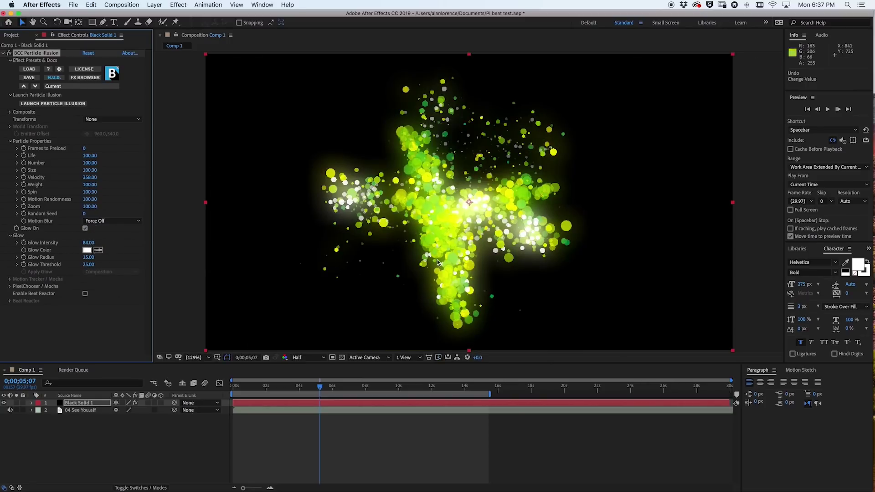
key(space)
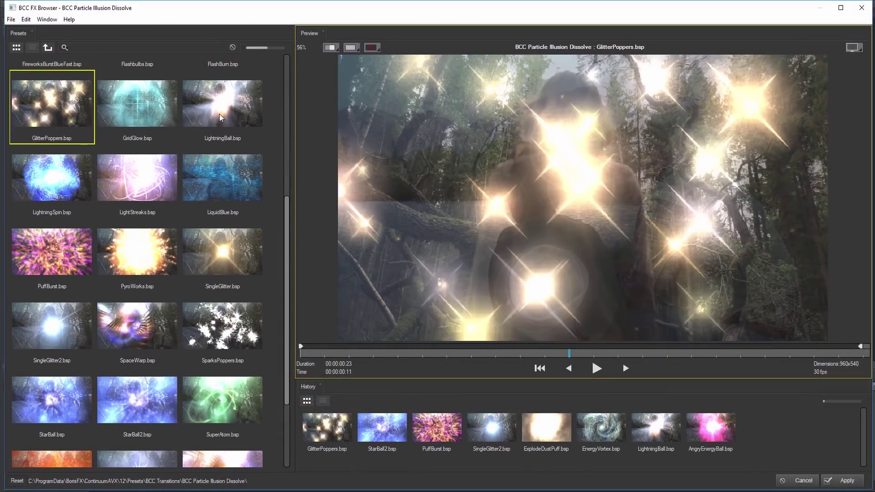
Step: Preview the LightningBall, SuperAtom, then ElectricTunnel Particle Illusion Dissolve presets
click(221, 118)
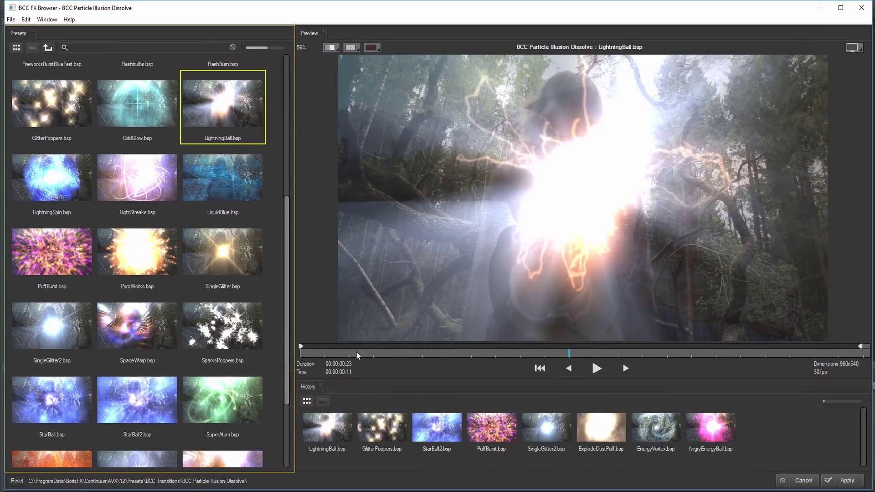
click(286, 382)
click(245, 422)
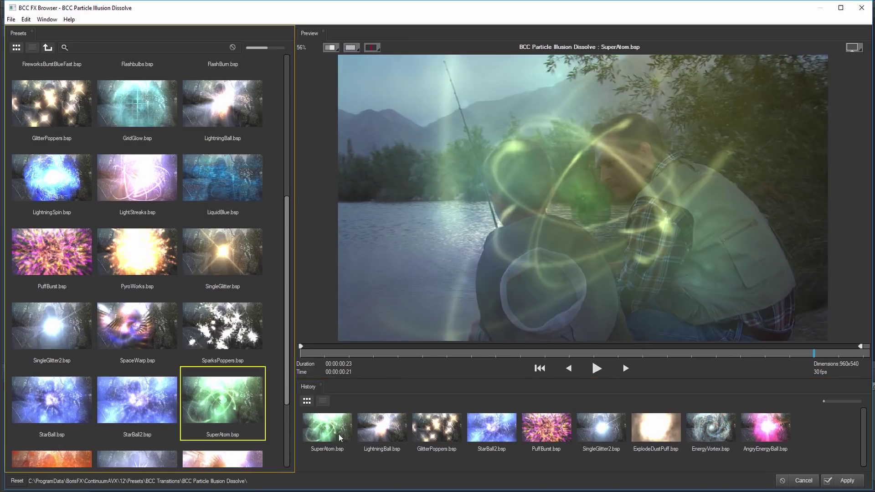
click(595, 370)
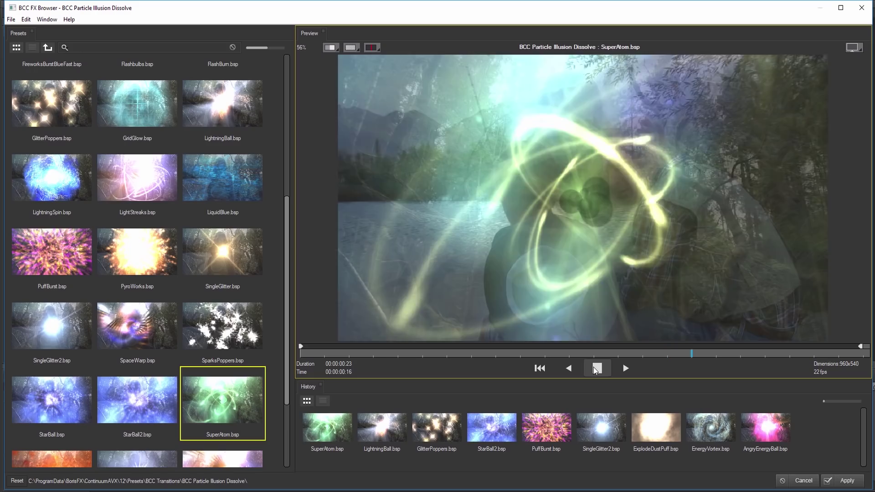
scroll(240, 273, up, 4)
click(222, 162)
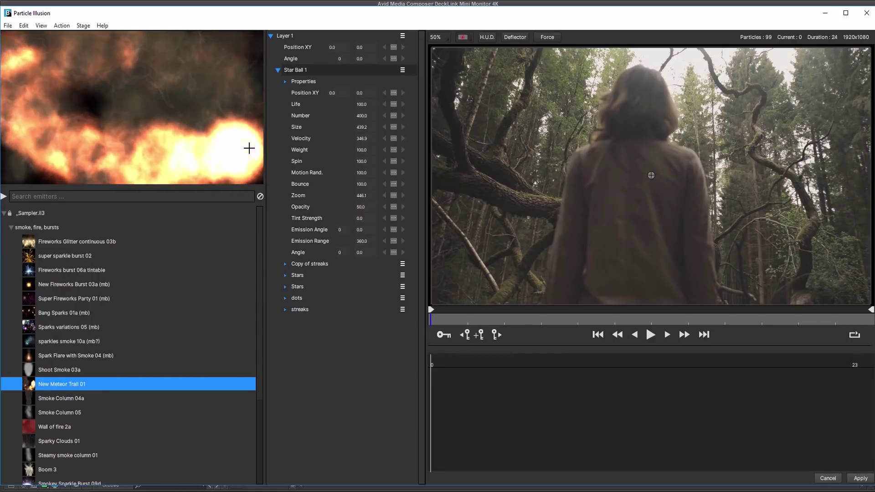
Step: At frame 11, change Copy of streaks' Life and enlarge its Size to about 70
drag(561, 321, 639, 321)
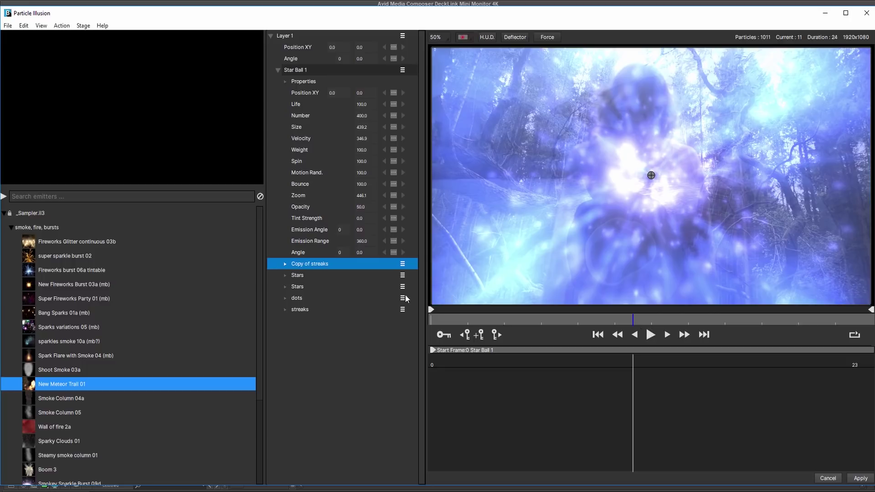
click(285, 264)
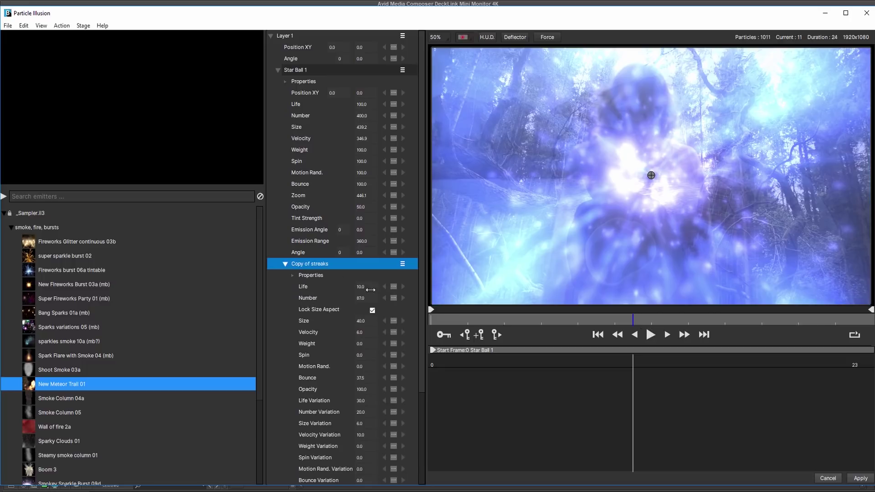
drag(361, 286, 355, 287)
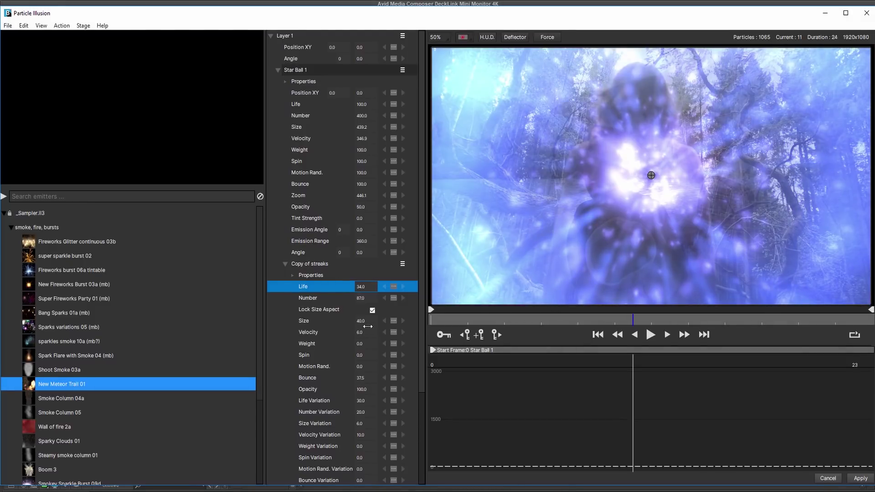
drag(363, 323, 369, 321)
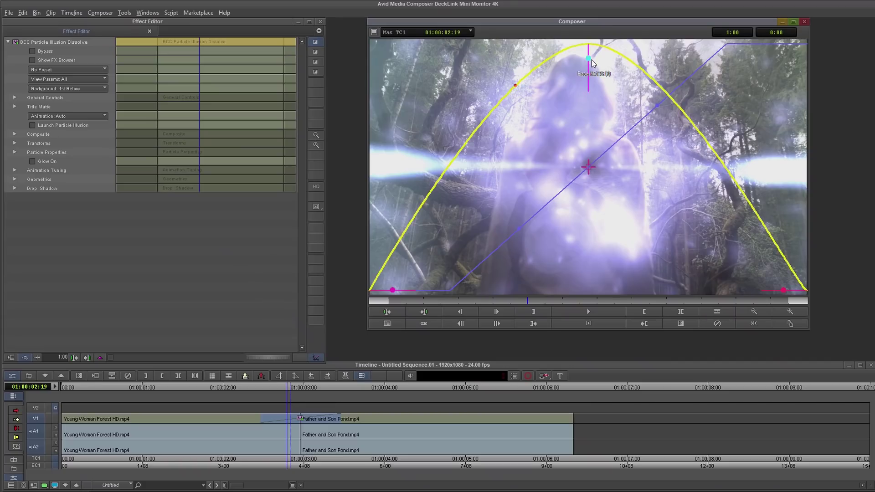
Step: Reshape the dissolve's ease curve in Avid and play through the transition
drag(592, 59, 588, 80)
drag(660, 102, 726, 73)
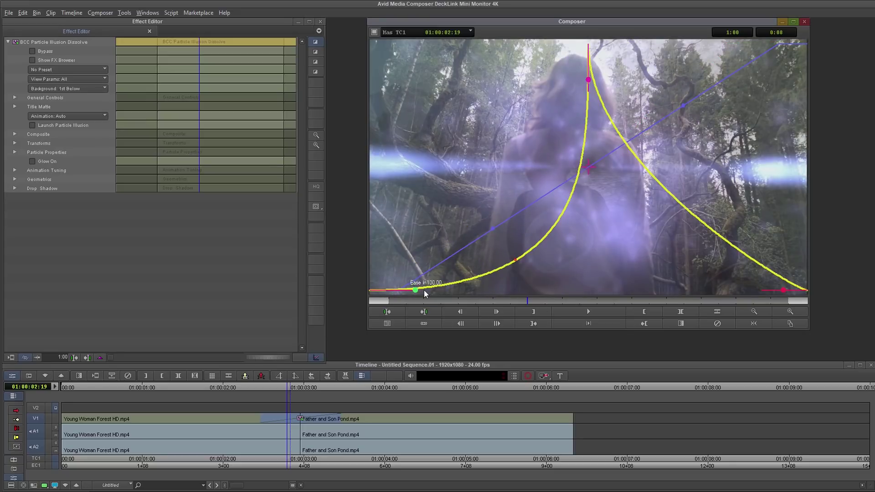
drag(784, 290, 770, 291)
click(220, 387)
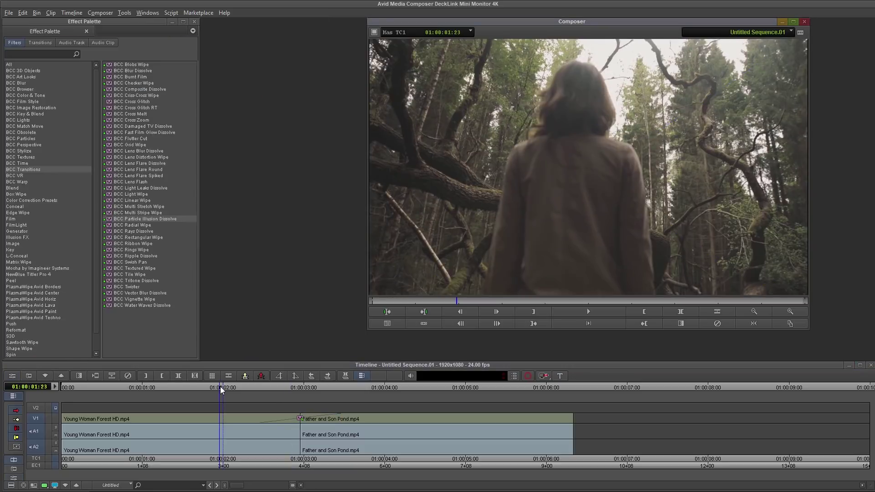
key(space)
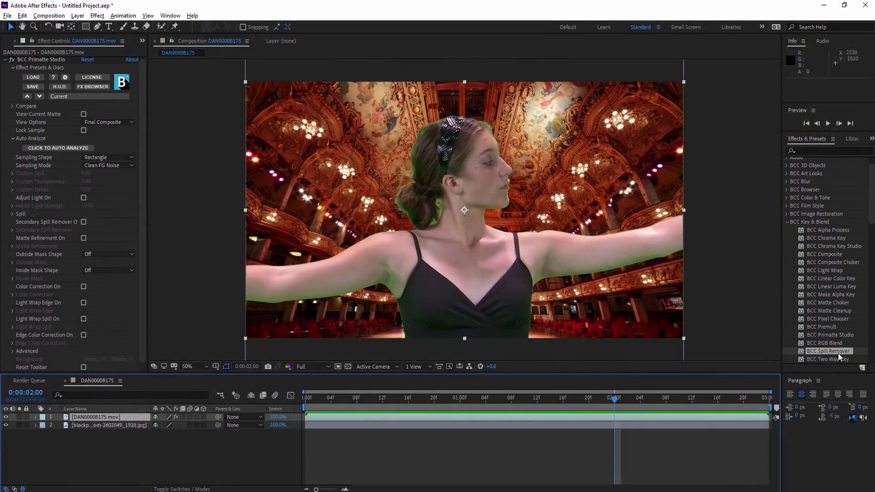
Step: Apply BCC Spill Remover to the dancer clip using Classic Continuum removal, keeping green screen
drag(835, 352, 442, 282)
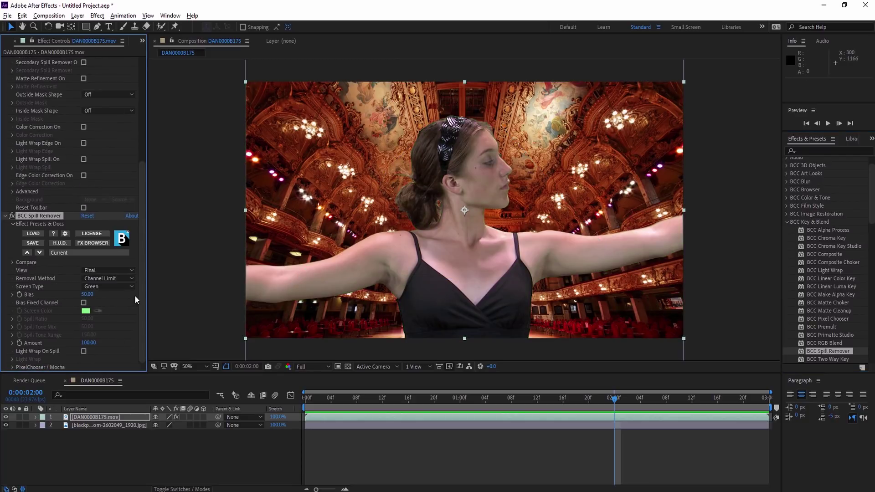
click(129, 287)
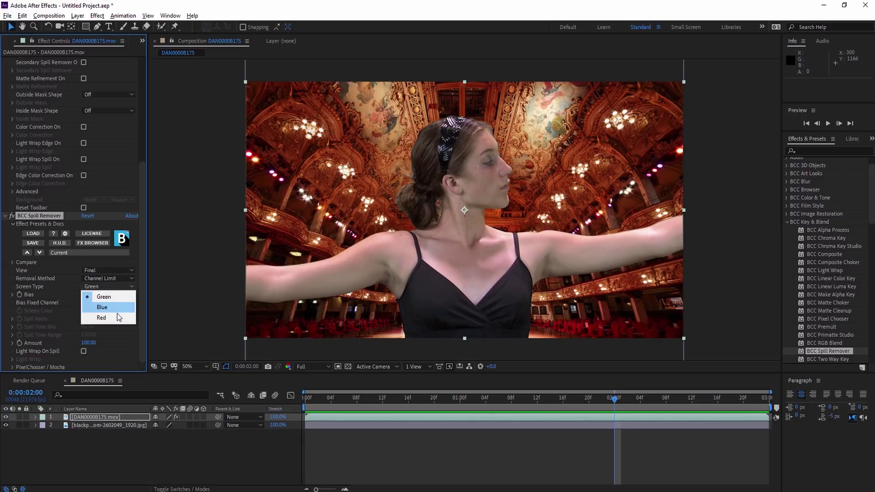
click(113, 299)
click(127, 279)
click(130, 301)
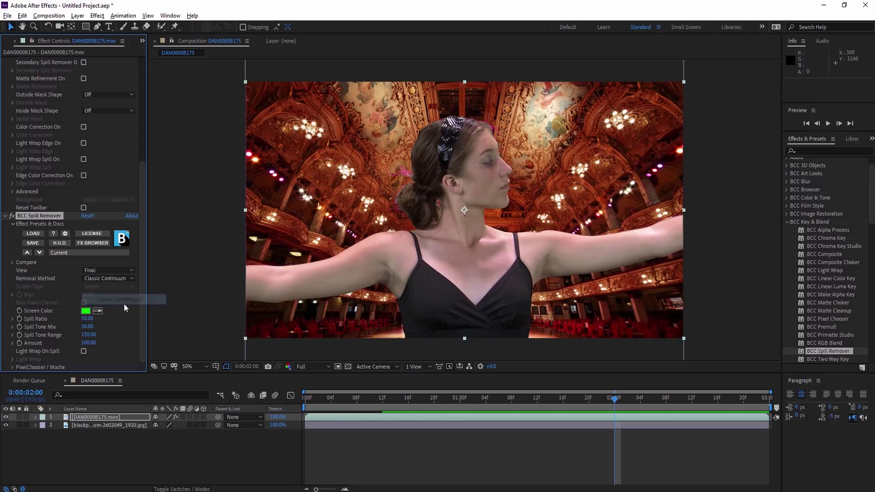
click(86, 311)
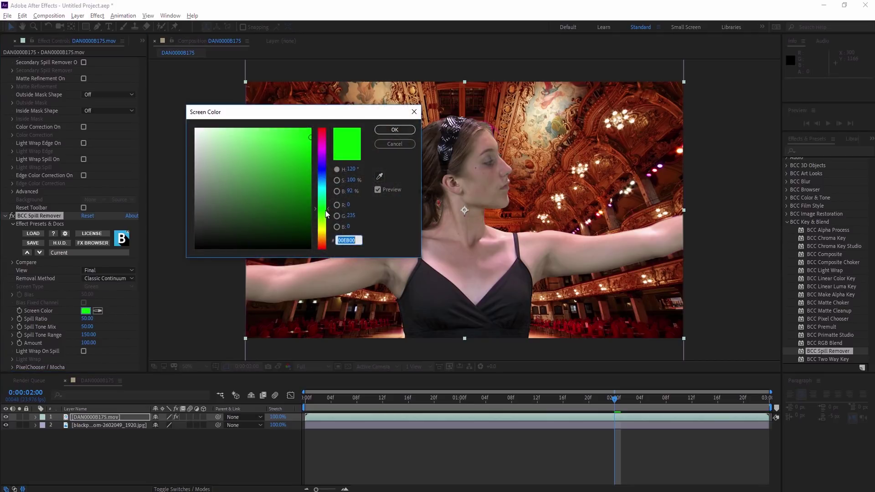
mouse_move(326, 214)
mouse_down()
mouse_move(322, 142)
mouse_move(321, 214)
mouse_up()
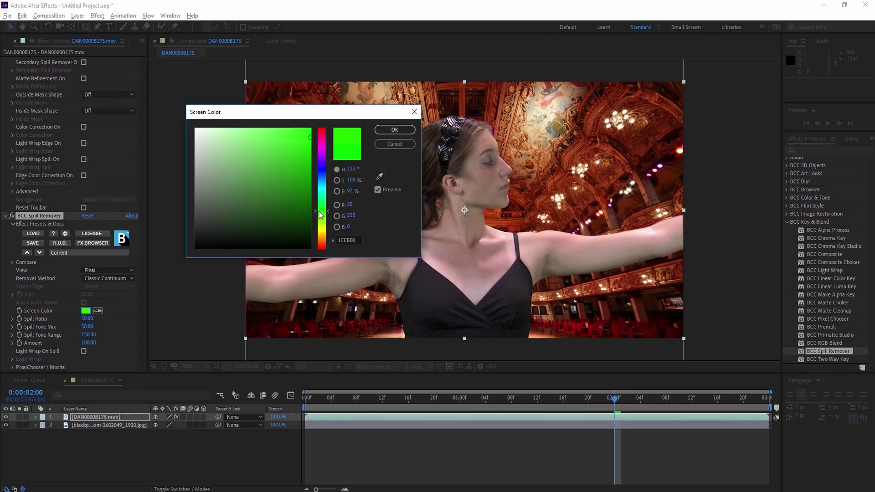
click(390, 145)
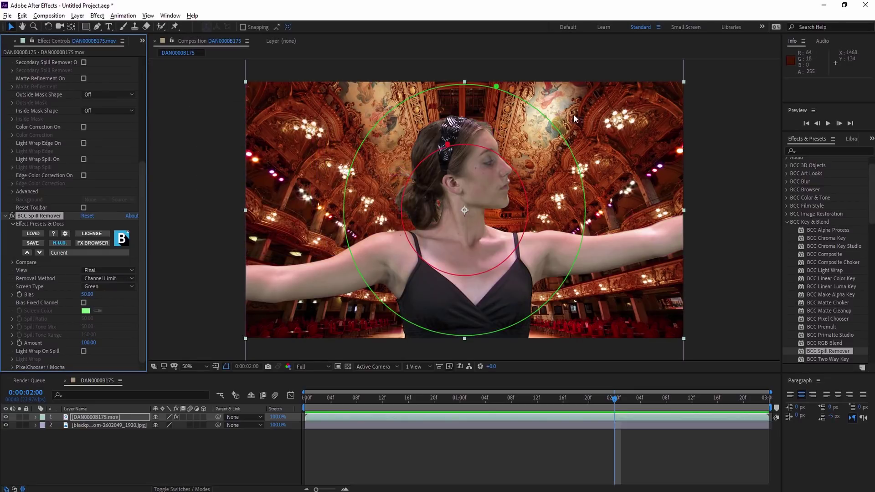
Step: Lower the spill removal Amount and turn on Primatte's Secondary Spill Remover
drag(554, 127, 485, 196)
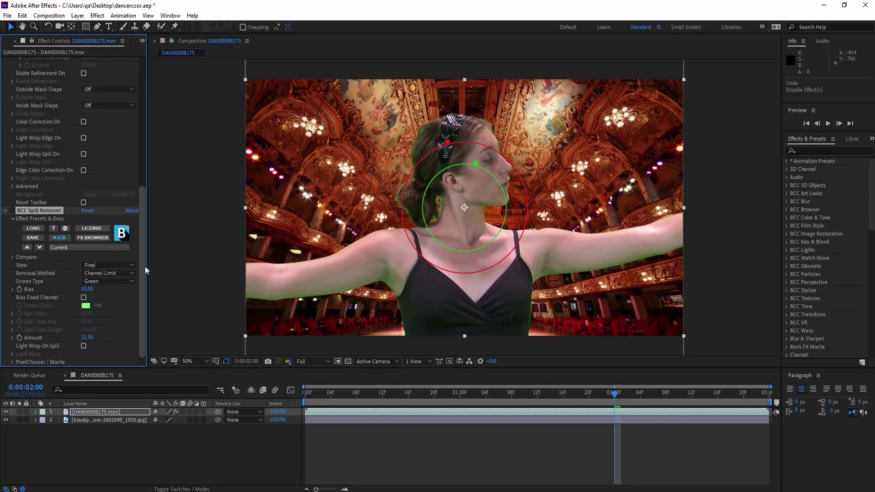
drag(144, 267, 150, 125)
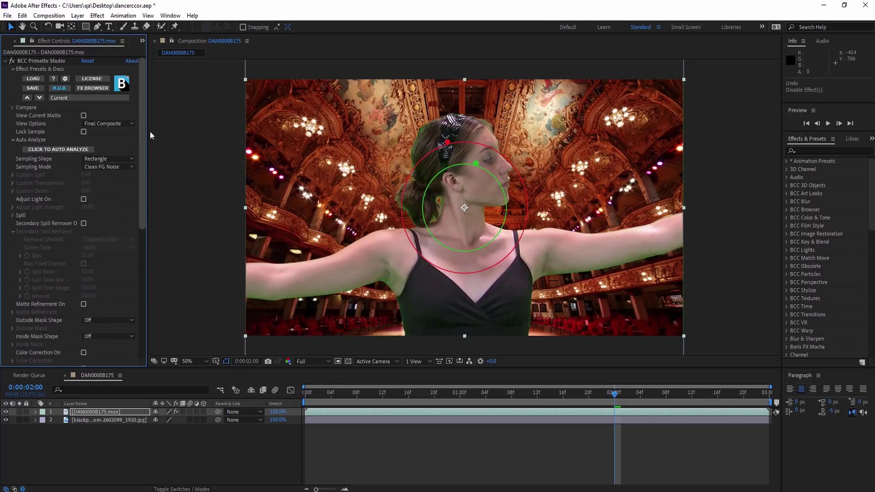
click(83, 223)
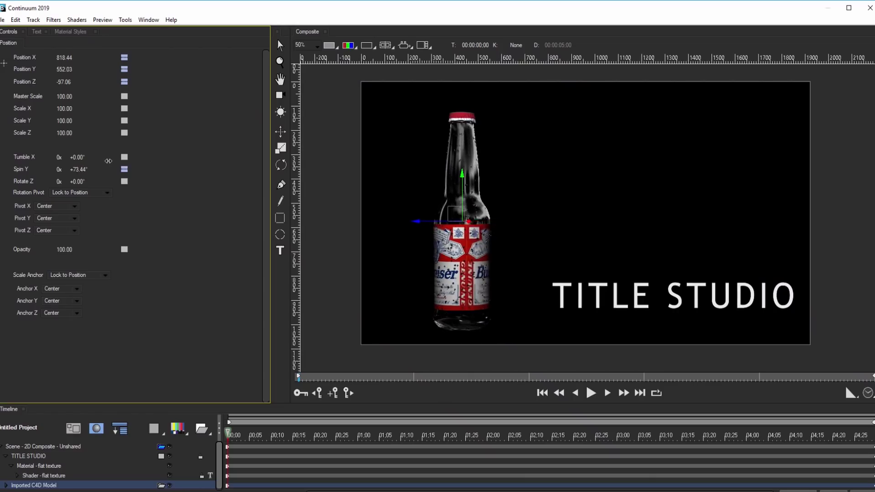
Step: Tilt the bottle on its X axis and move the scene light up its neck
mouse_move(104, 158)
mouse_down()
mouse_move(85, 172)
mouse_move(54, 173)
mouse_up()
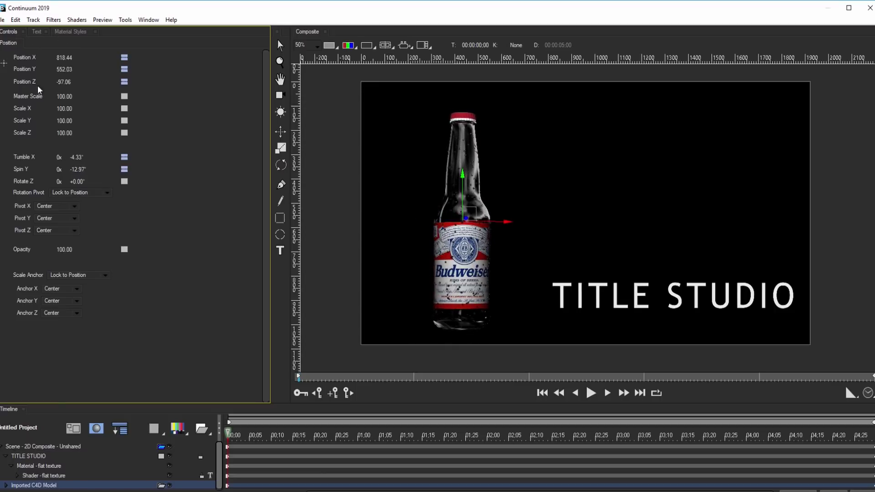
click(43, 446)
click(89, 42)
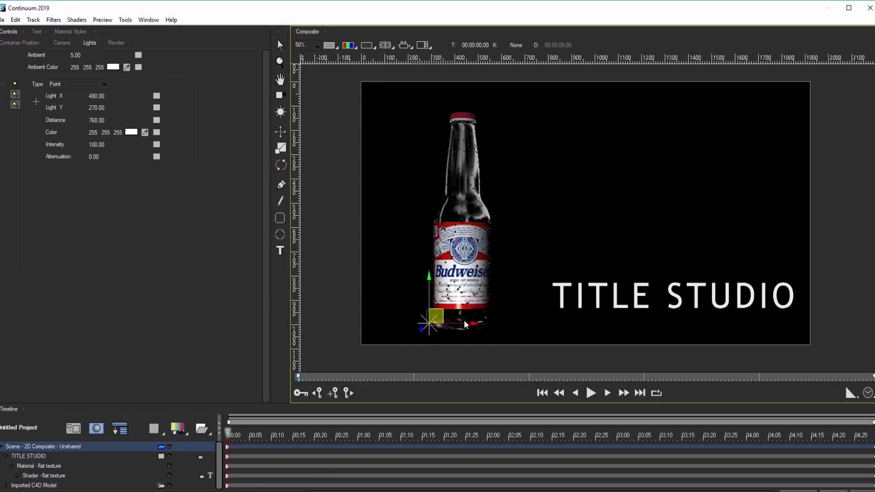
mouse_move(497, 305)
mouse_down()
mouse_move(462, 165)
mouse_move(573, 190)
mouse_up()
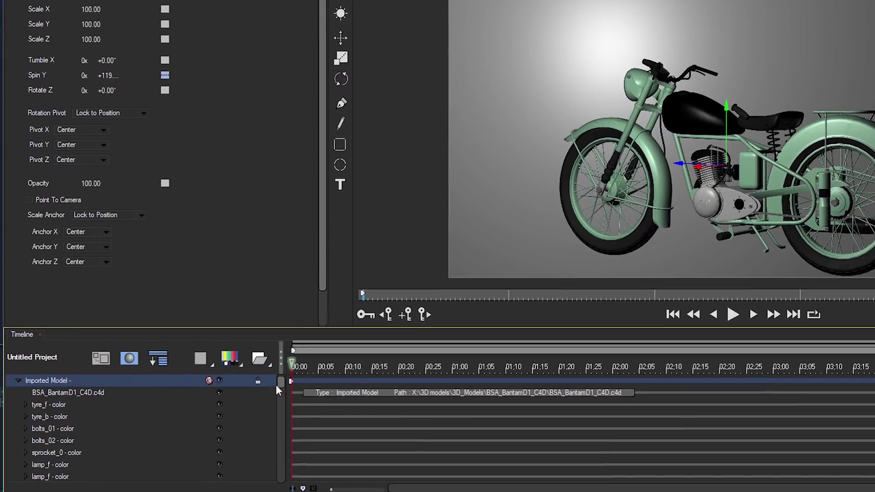
Step: Enlarge the Timeline and expand bolts_01, bolts_02 and sprocket_0 to show their materials
drag(546, 328, 552, 174)
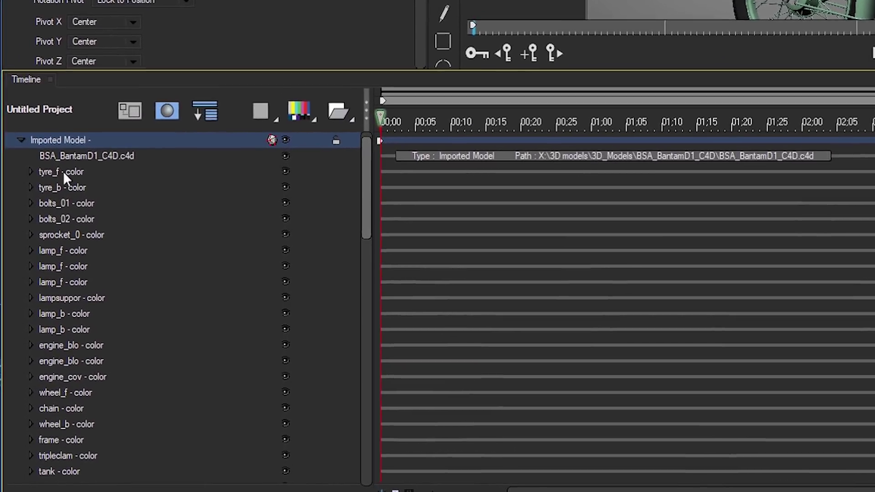
click(58, 209)
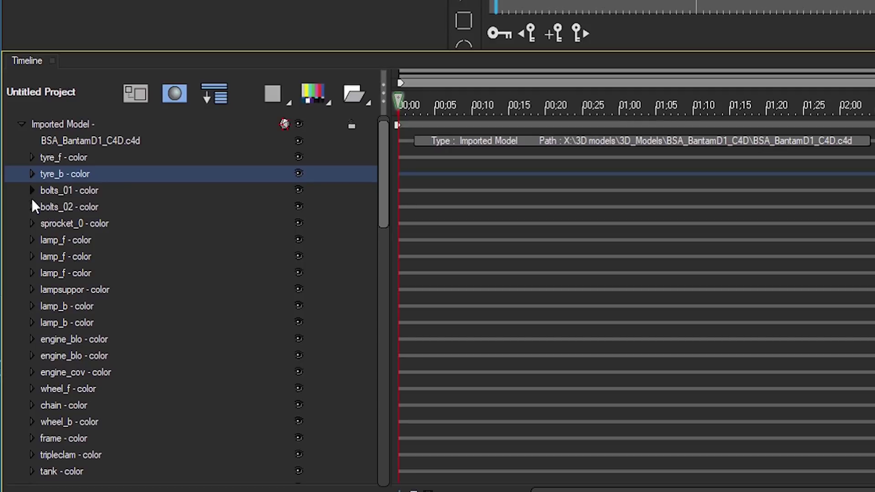
click(32, 191)
click(32, 223)
double_click(91, 257)
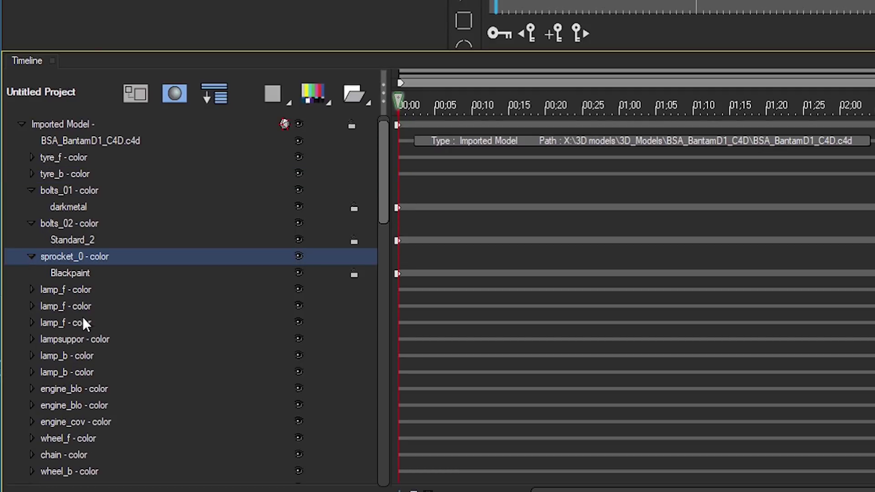
click(45, 292)
Step: Group both gear models in a new 3D container
click(74, 305)
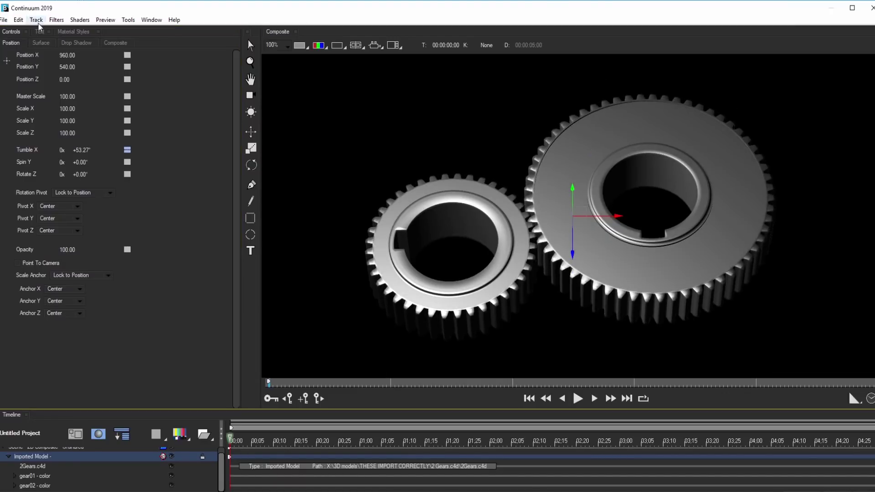
click(36, 20)
click(91, 74)
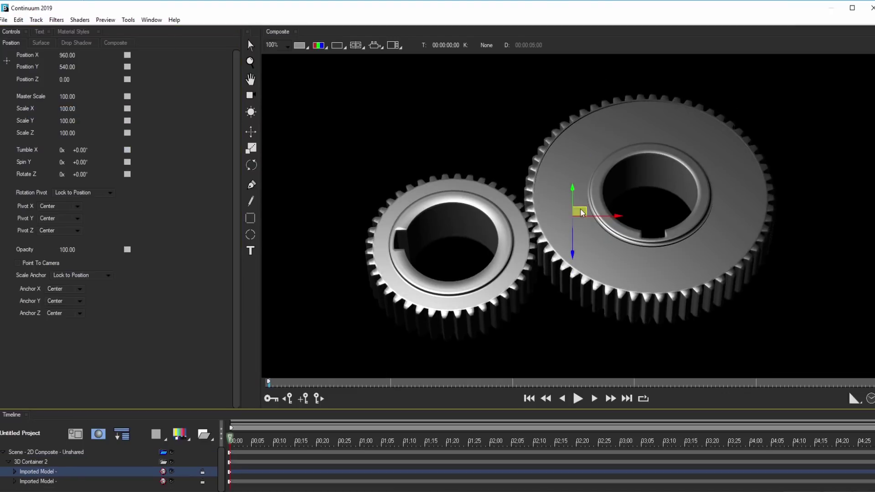
Step: Move and tumble the small gear, then give it the Black 13 material
click(72, 481)
drag(580, 201, 555, 185)
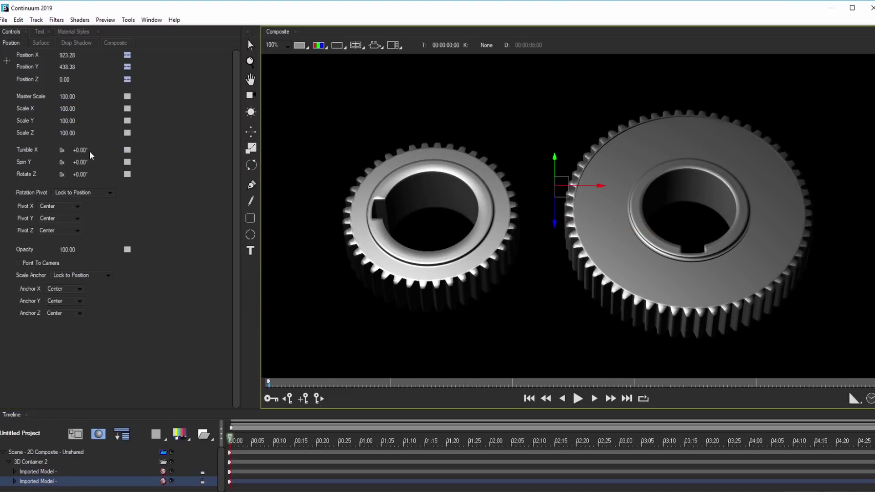
drag(80, 150, 88, 162)
click(74, 32)
click(31, 117)
Step: Give the large gear Blue Steel and undo its last two transform changes
click(46, 471)
click(84, 117)
click(48, 471)
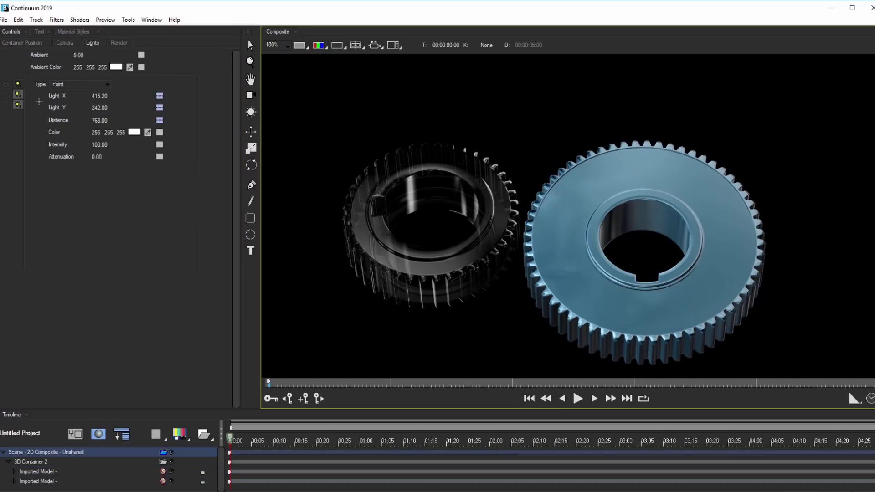
key(ctrl+z)
key(ctrl+z)
key(ctrl+z)
key(ctrl+z)
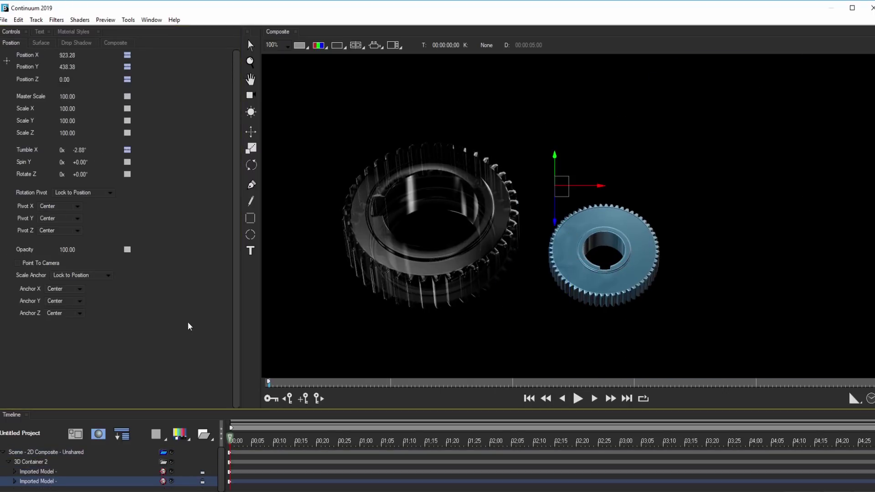
key(ctrl+z)
key(ctrl+z)
key(ctrl+z)
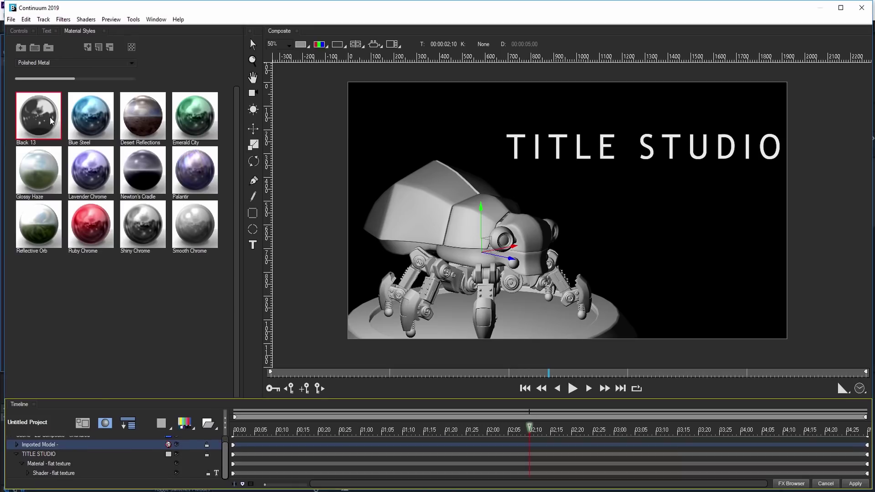
Step: Add a Glow Edge shader to the drone with a blue output colour
click(86, 19)
click(200, 66)
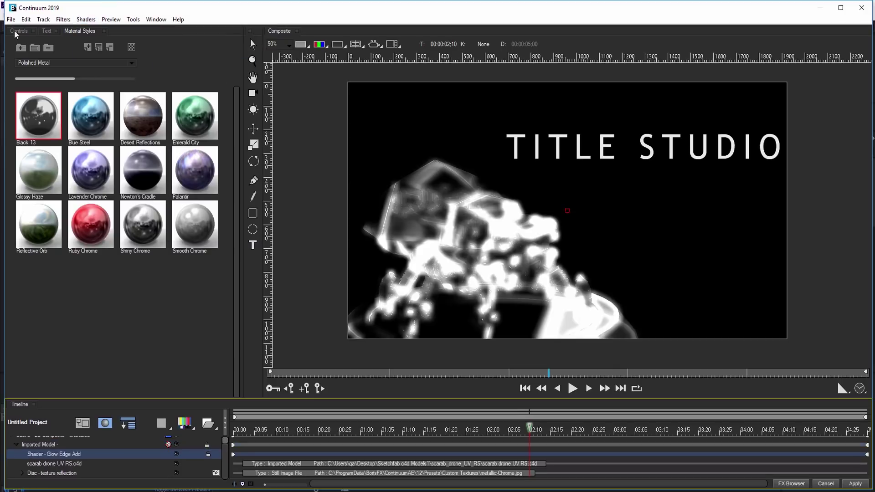
click(103, 131)
click(78, 67)
click(29, 171)
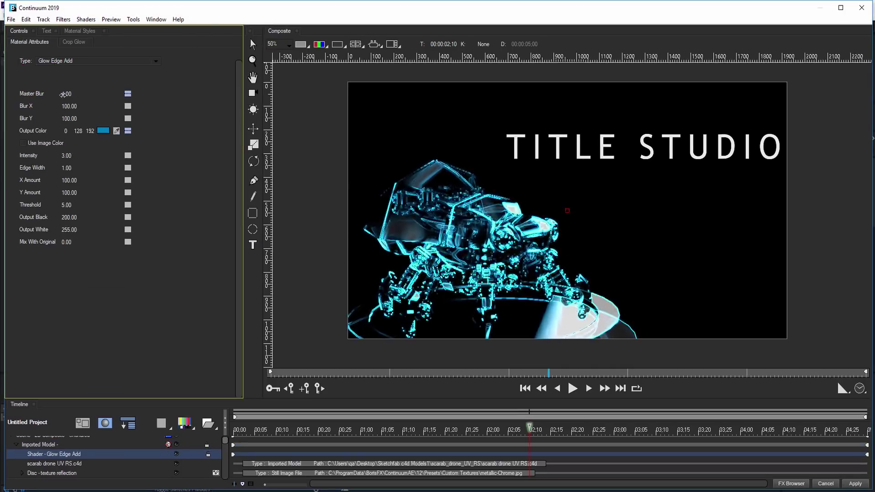
Step: Add a Prism Blur shader to the drone and load the Bullet Points Vertical Divider preset
click(86, 19)
mouse_move(111, 55)
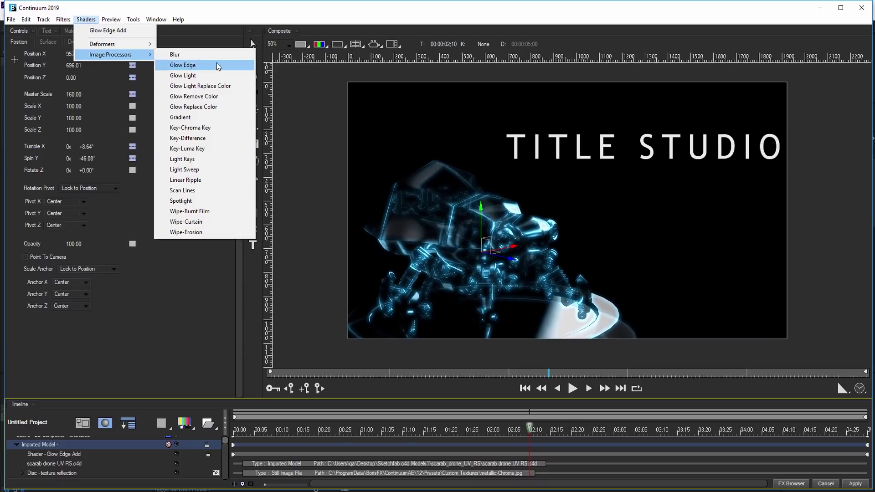
click(205, 54)
click(91, 60)
click(55, 80)
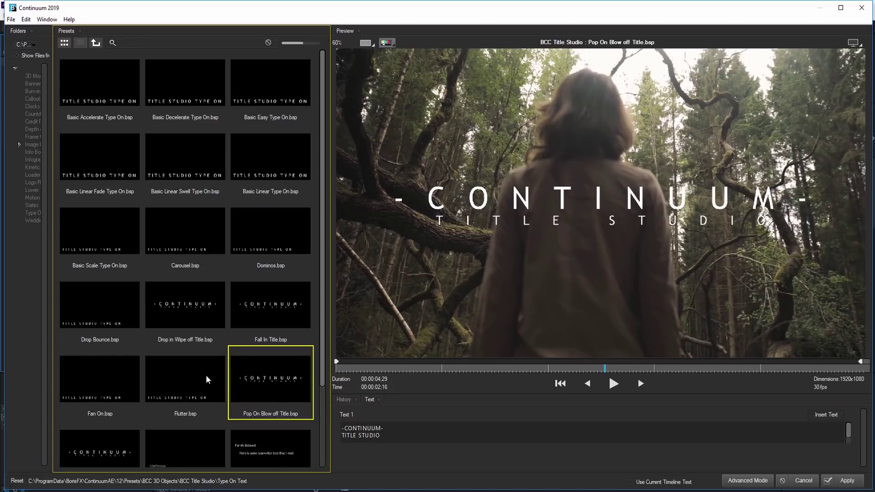
click(208, 376)
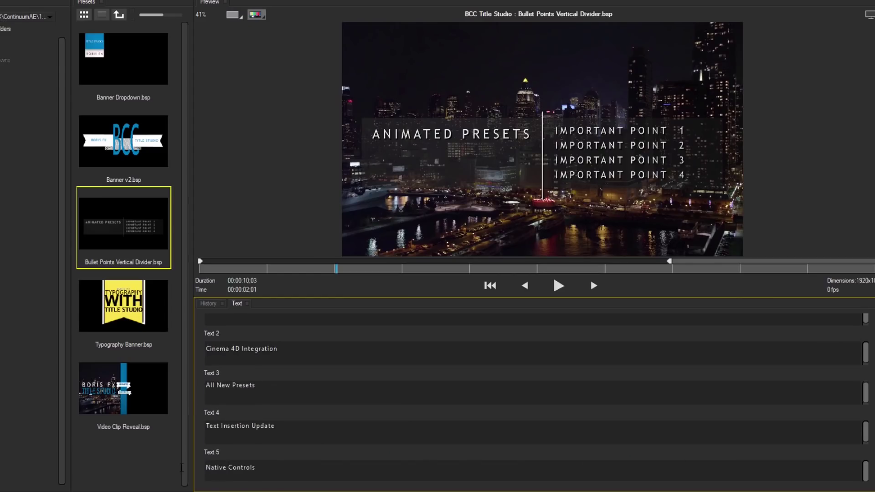
Step: Enter 'Native in Ae' in the divider title text and scrub the sequence to preview it
text( in Ae)
scroll(852, 316, up, 3)
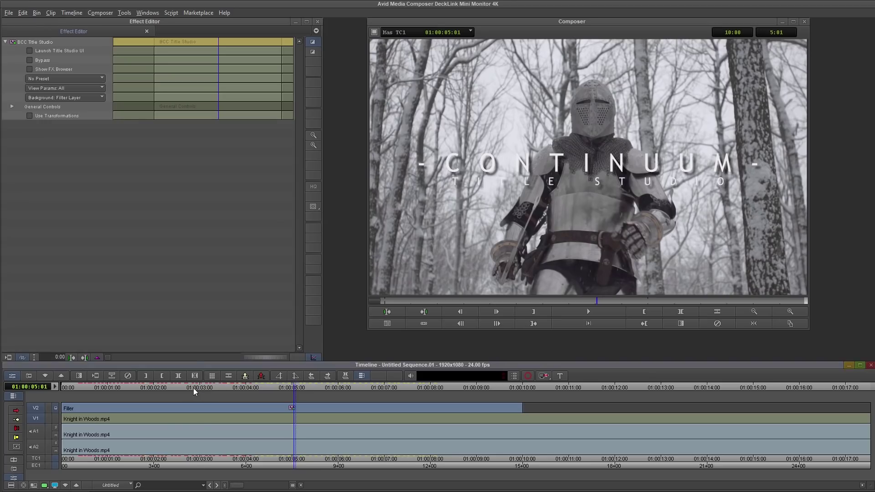
mouse_move(193, 387)
mouse_down()
mouse_move(311, 386)
mouse_move(304, 386)
mouse_up()
Step: Lower the CONTINUUM title to Y 384, enlarge it slightly, then replay from two seconds
click(16, 377)
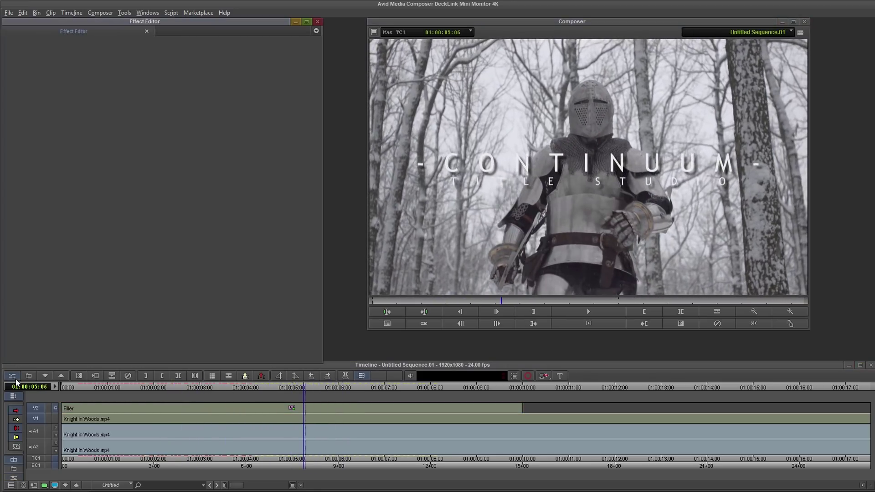
click(30, 116)
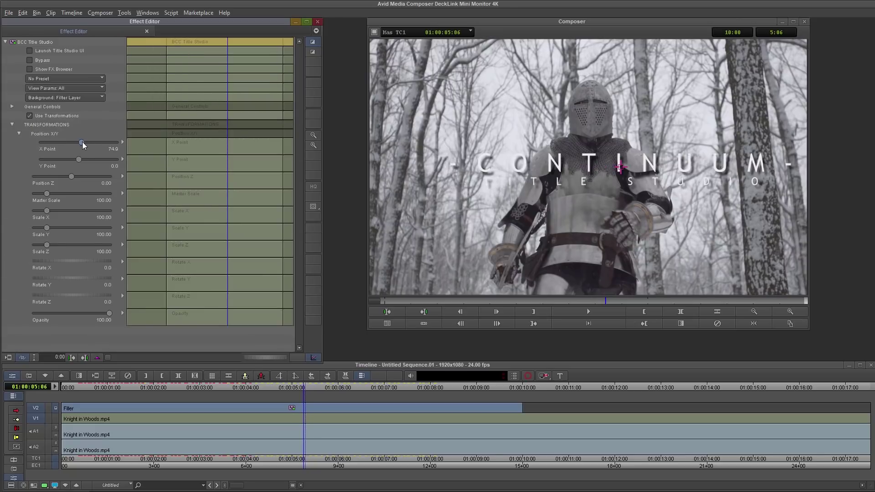
drag(83, 141, 80, 142)
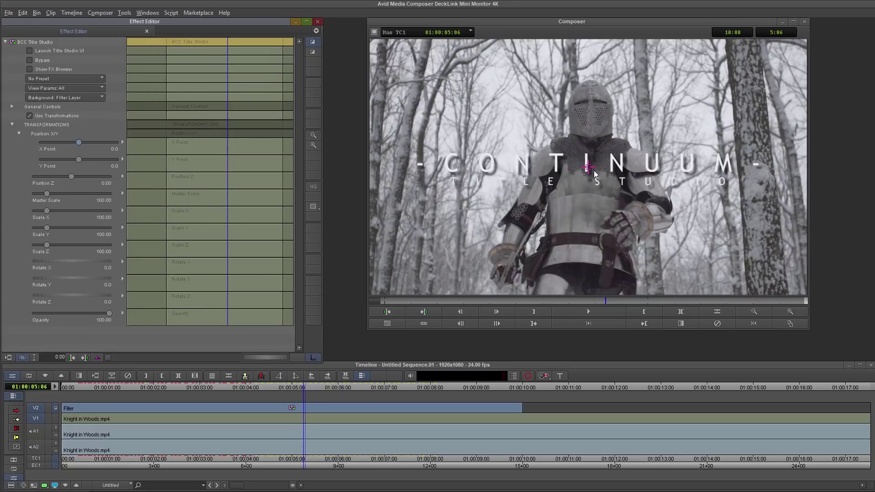
mouse_move(555, 190)
mouse_down()
mouse_move(593, 249)
mouse_move(588, 276)
mouse_up()
drag(52, 198, 53, 195)
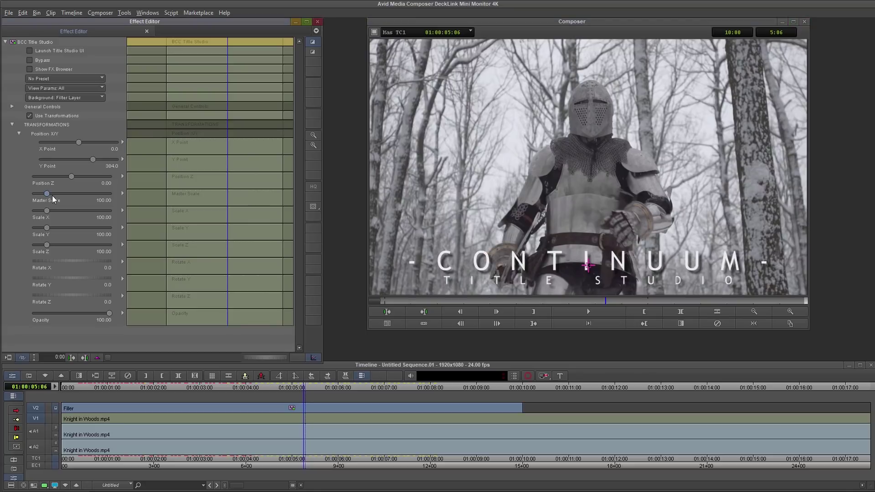
drag(198, 386, 160, 390)
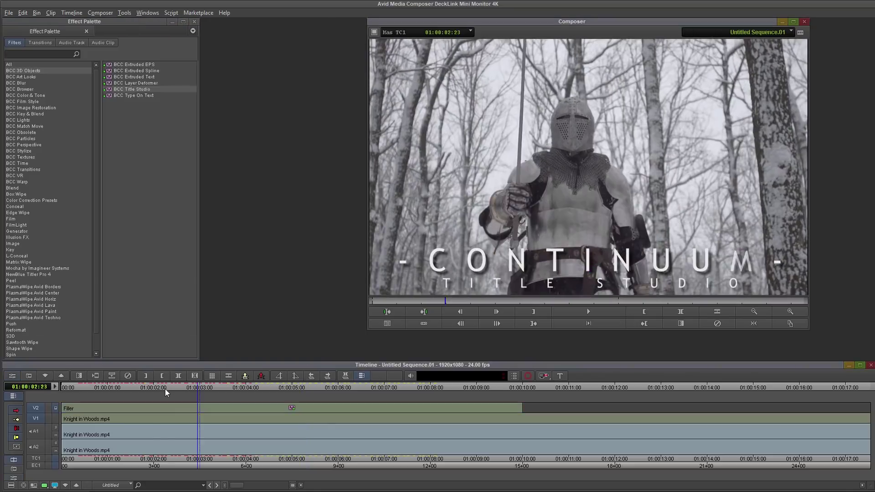
key(space)
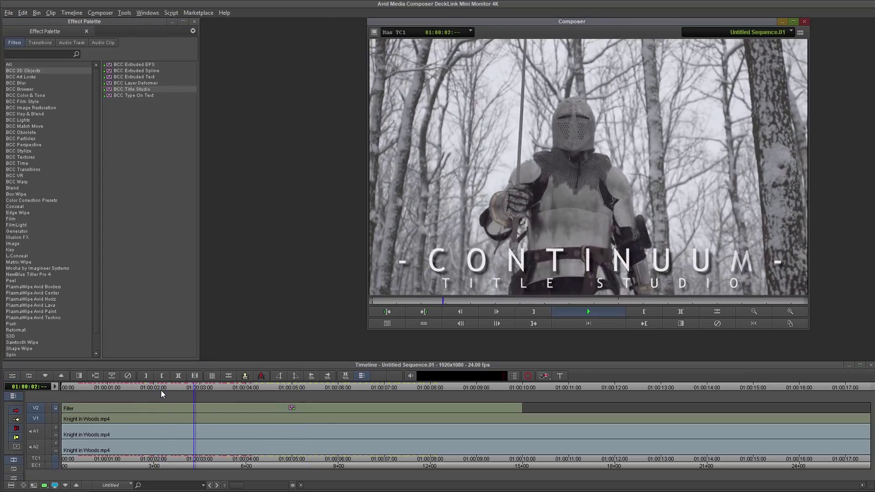